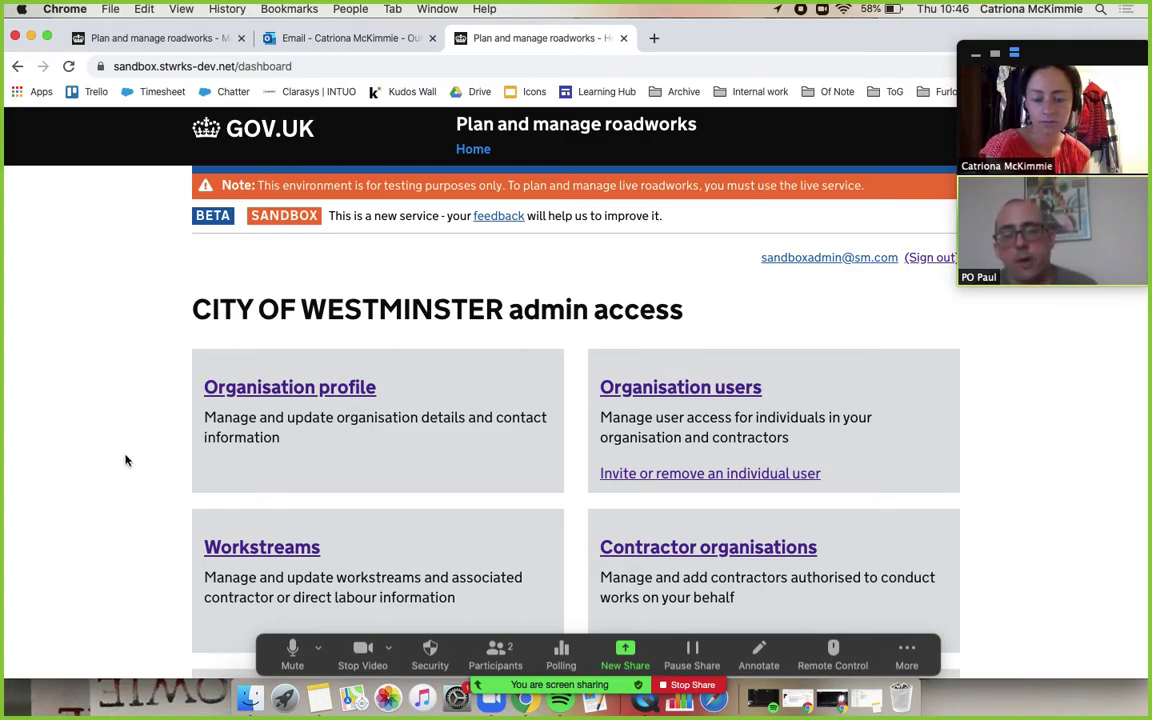
# Open City of Westminster's organisation profile and review its reference 5990, address and contact details.
pyautogui.click(279, 388)
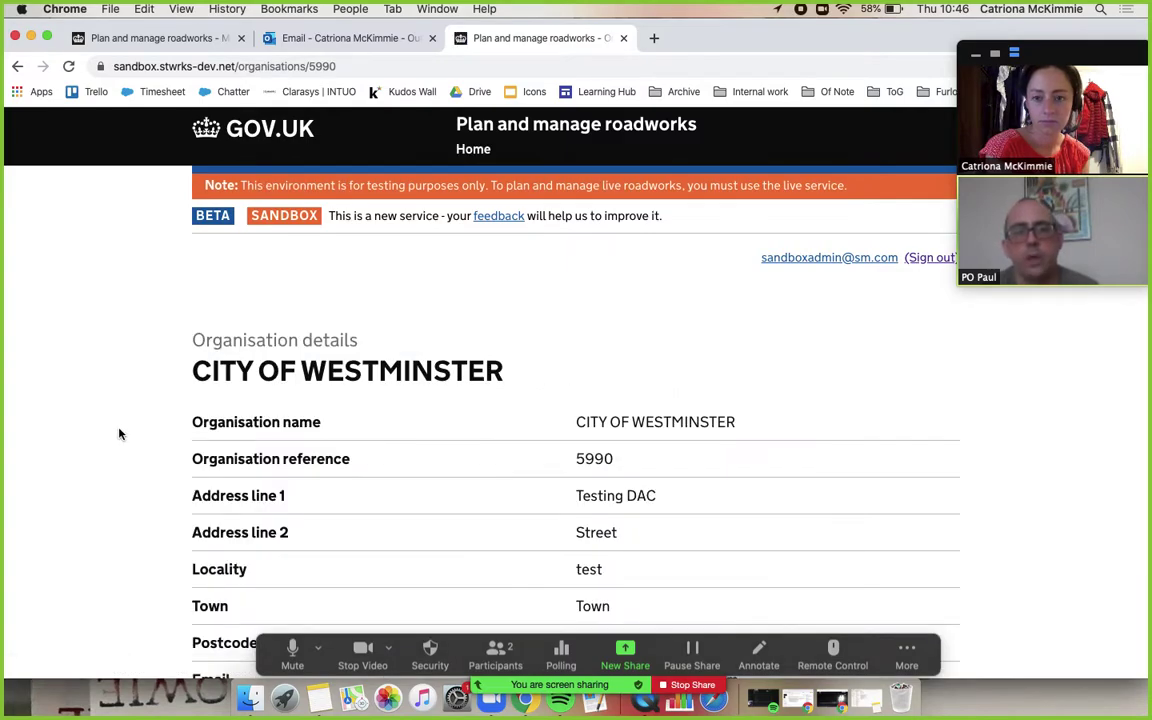
pyautogui.scroll(-4, 119, 434)
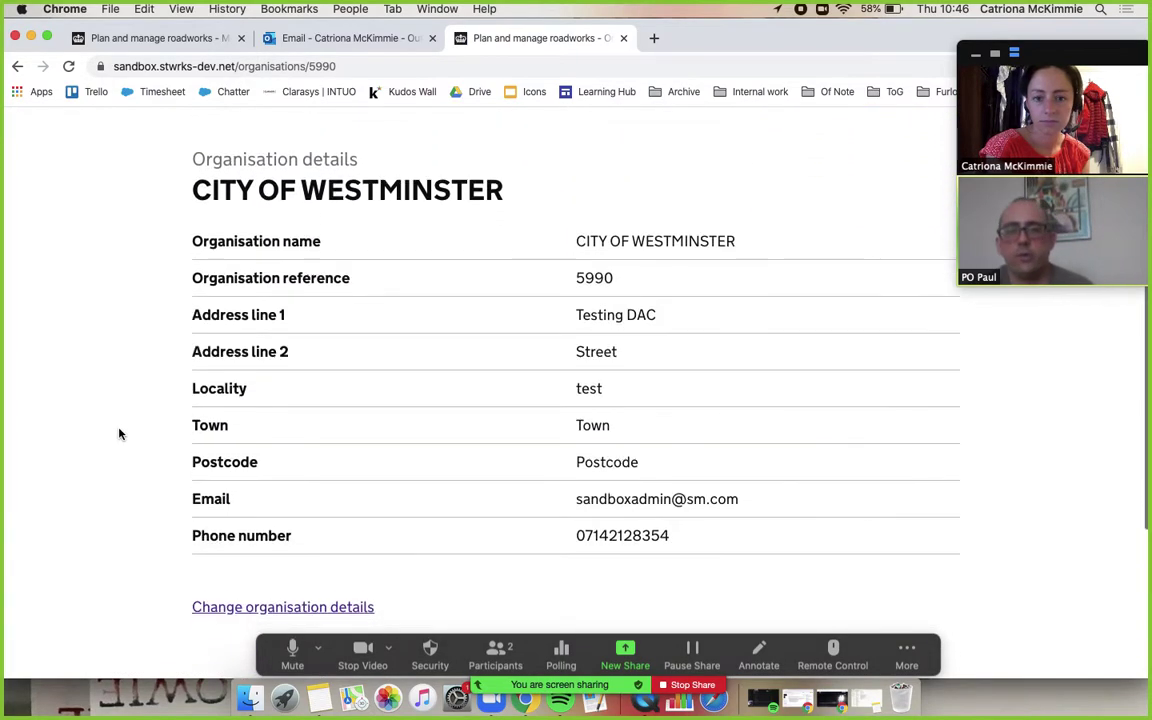
pyautogui.scroll(-1, 119, 434)
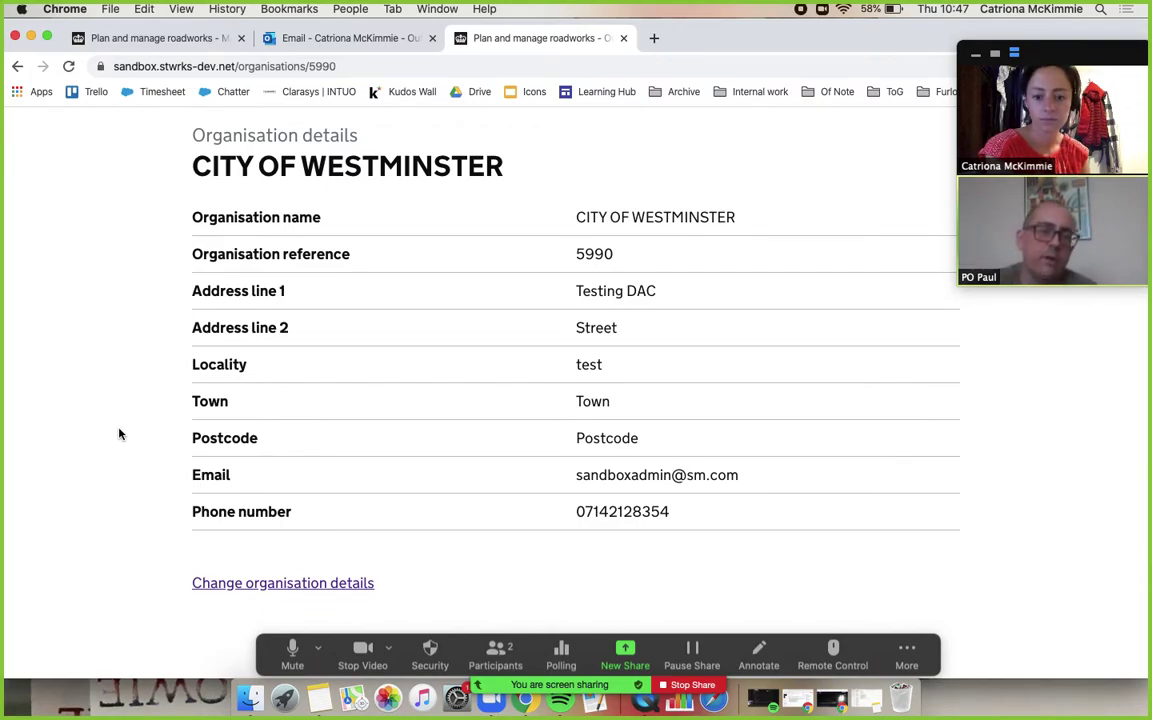
pyautogui.click(304, 587)
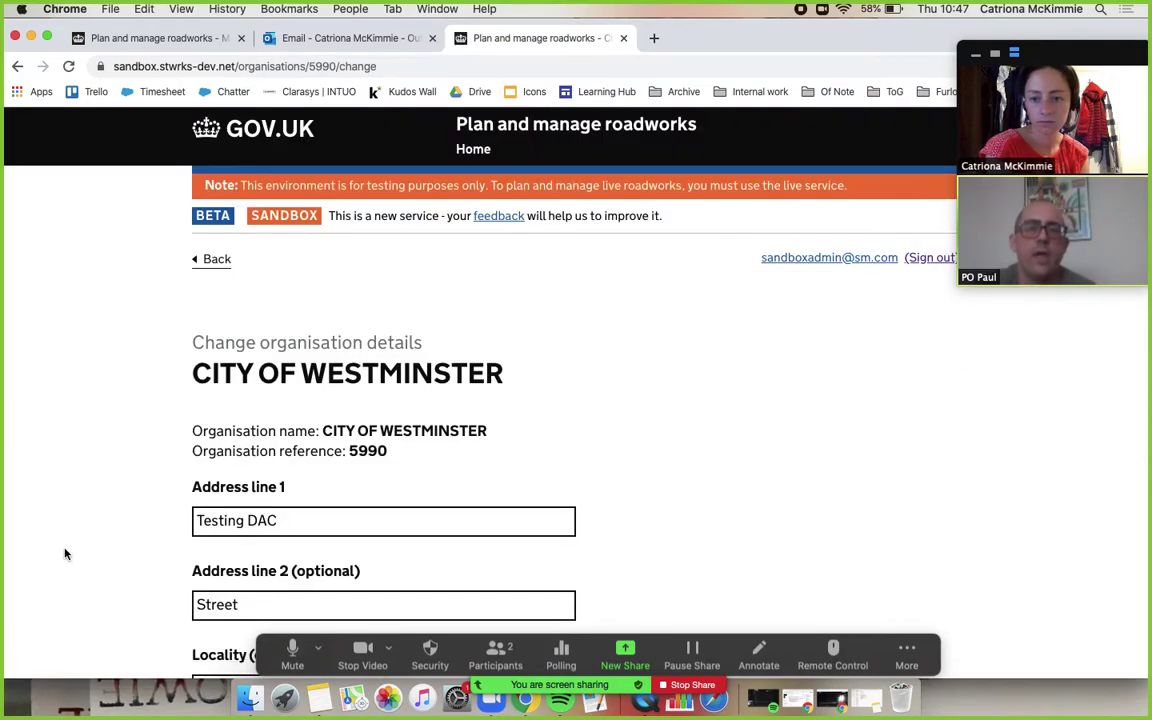
pyautogui.scroll(-8, 65, 554)
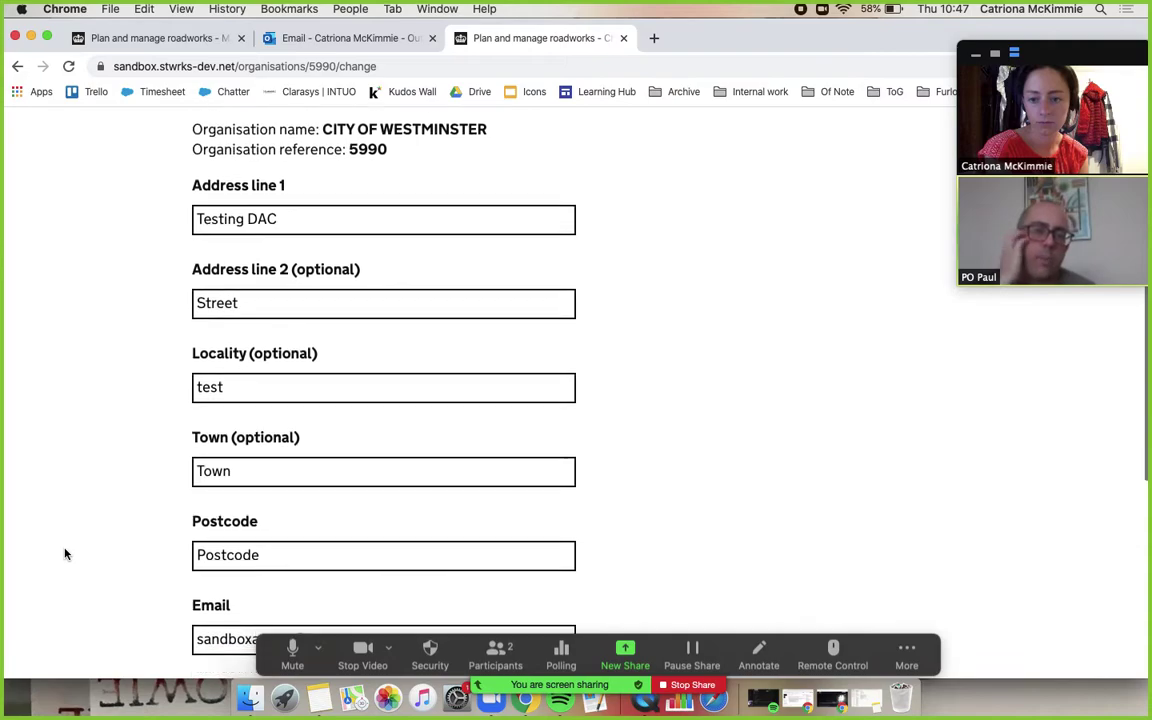
pyautogui.scroll(-2, 65, 554)
pyautogui.scroll(4, 65, 554)
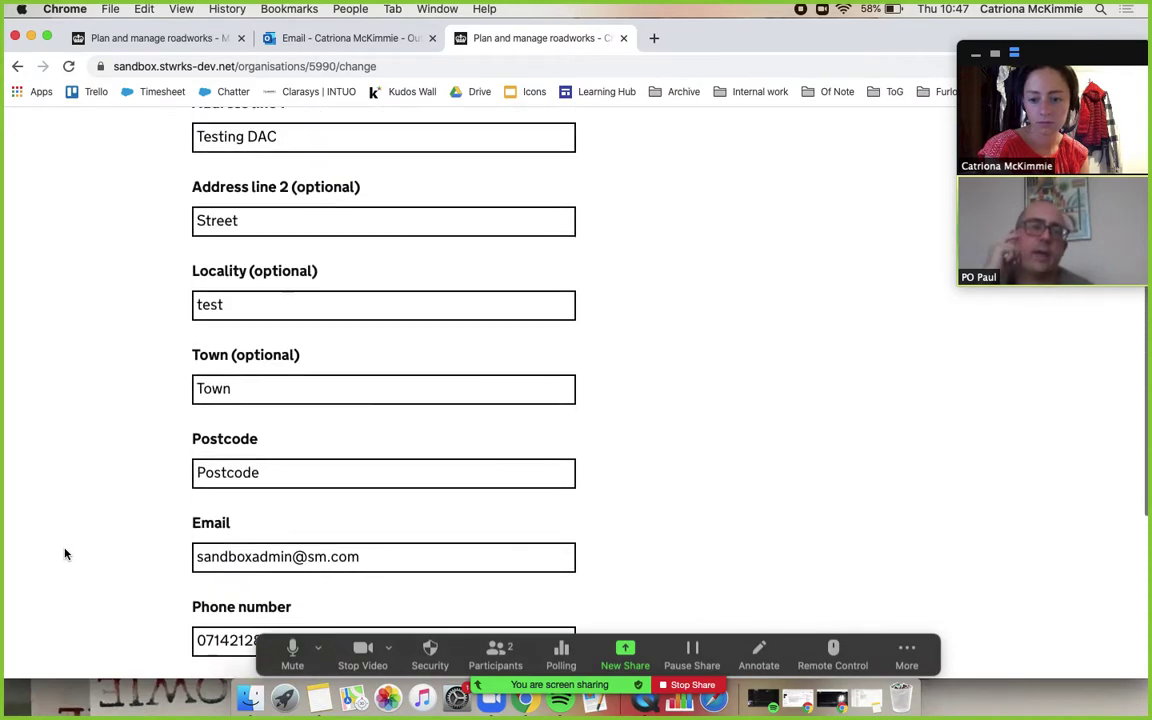
pyautogui.scroll(3, 65, 554)
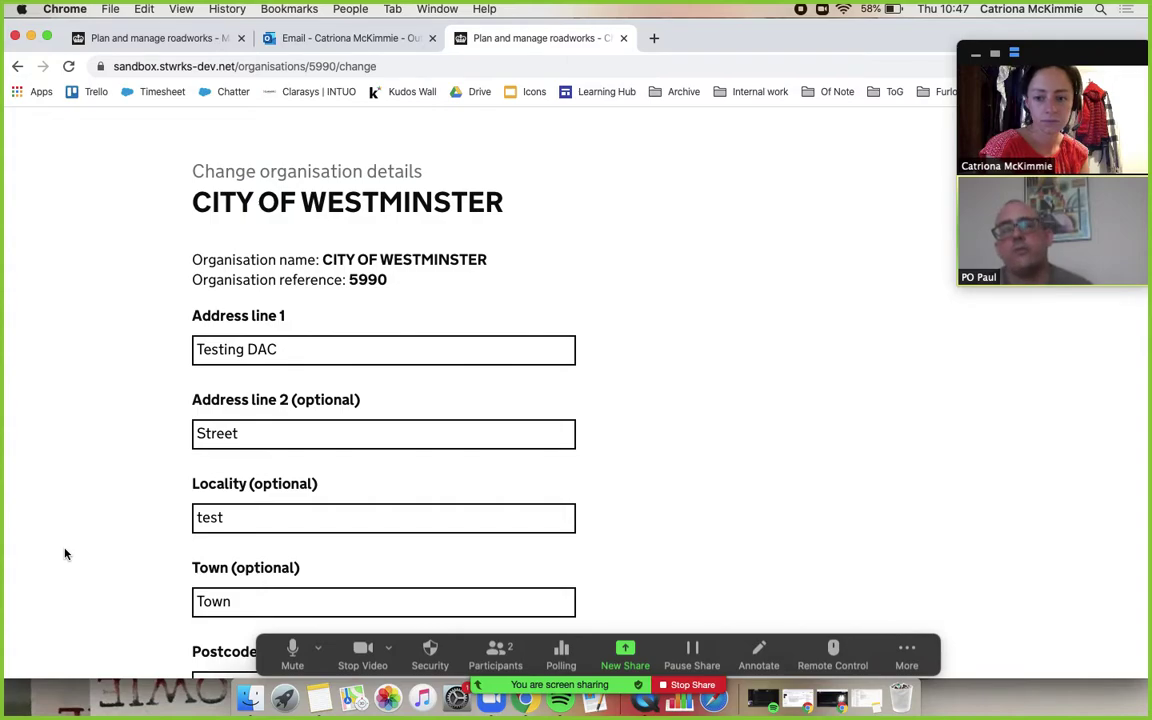
pyautogui.hscroll(-5, 65, 554)
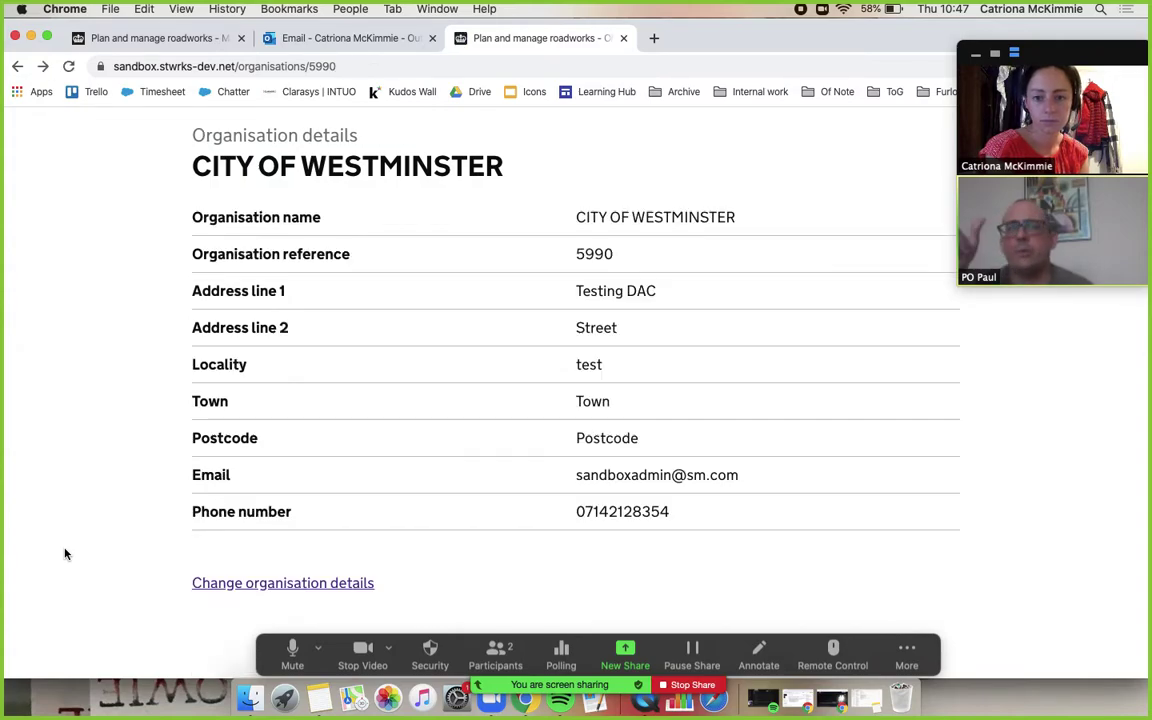
# Open the Contractor organisations list showing TELENT, FM Conway and Kier Highways.
pyautogui.hscroll(-5, 65, 554)
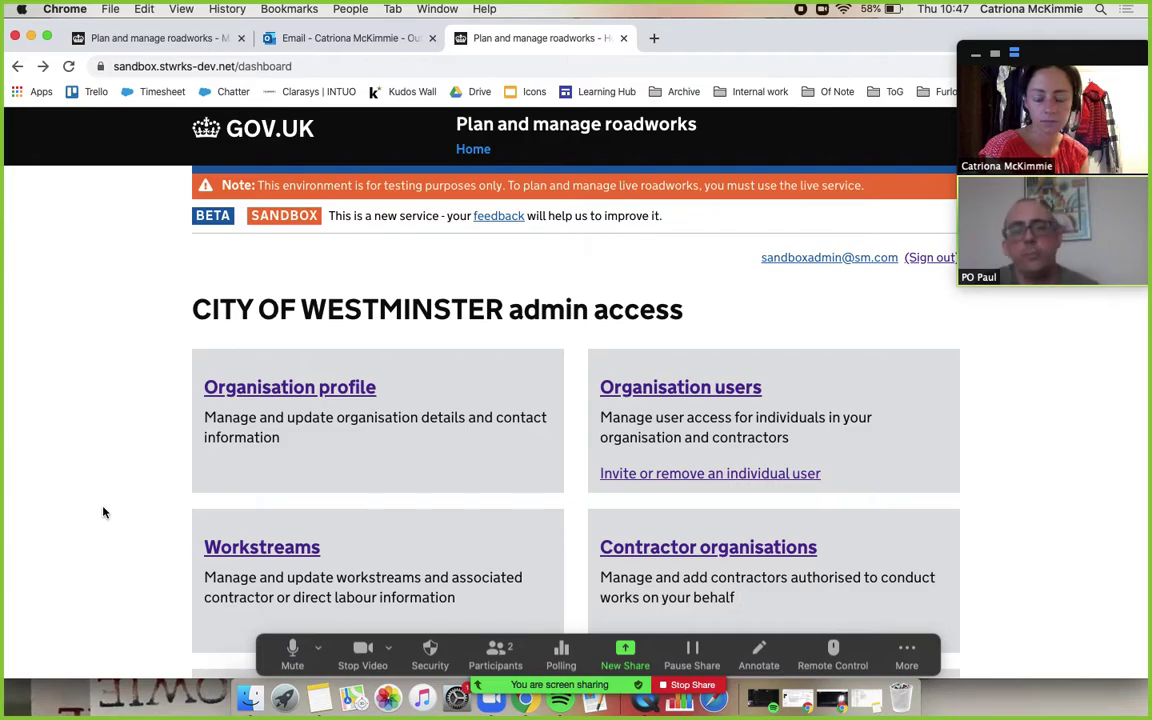
pyautogui.scroll(-3, 103, 512)
pyautogui.scroll(-1, 103, 512)
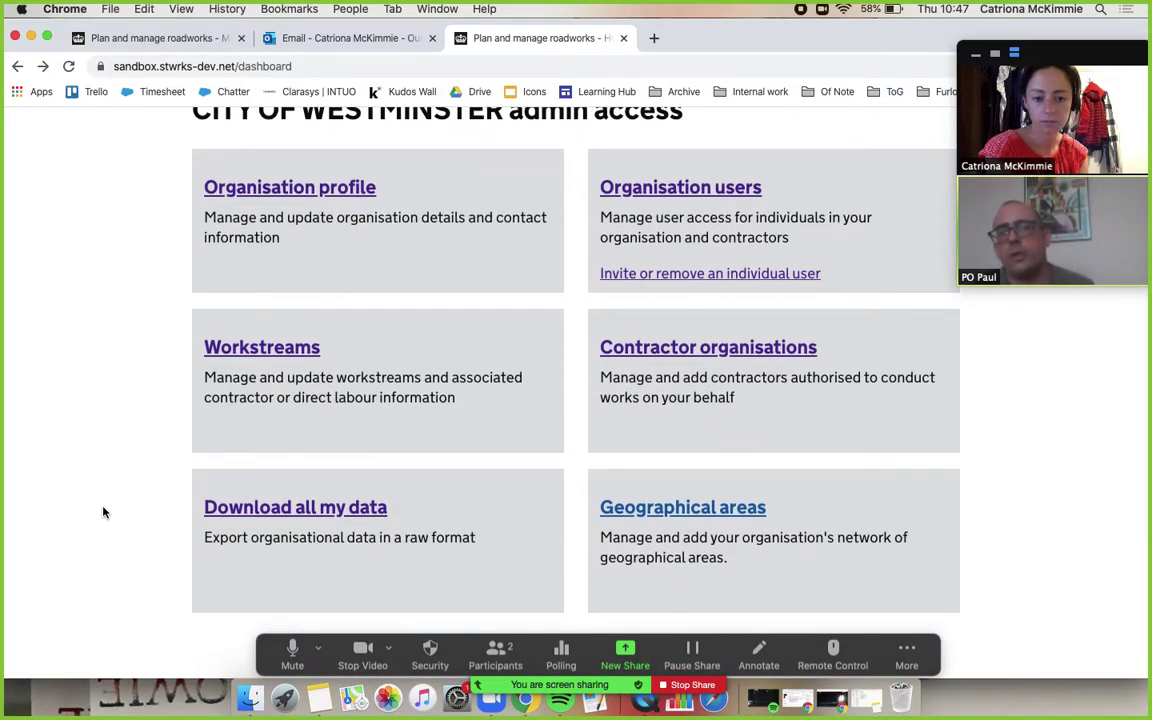
pyautogui.click(757, 350)
pyautogui.scroll(-2, 103, 473)
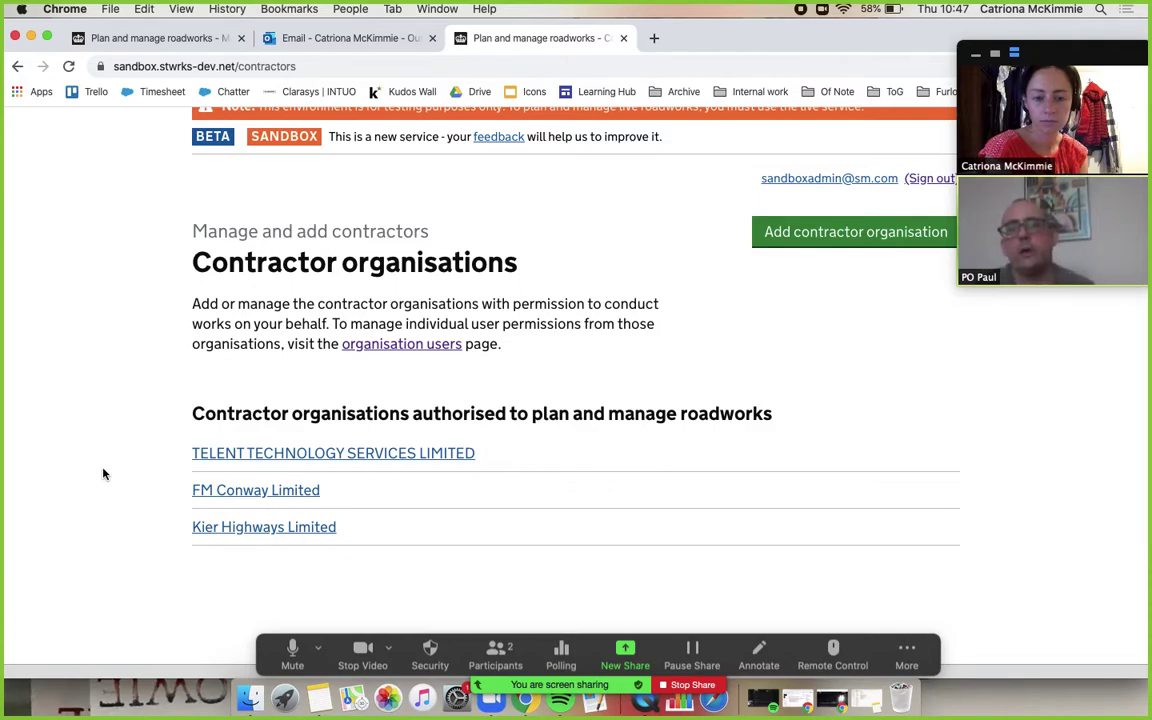
# Start adding a contractor organisation, search for 'h' and browse the long results list.
pyautogui.click(833, 232)
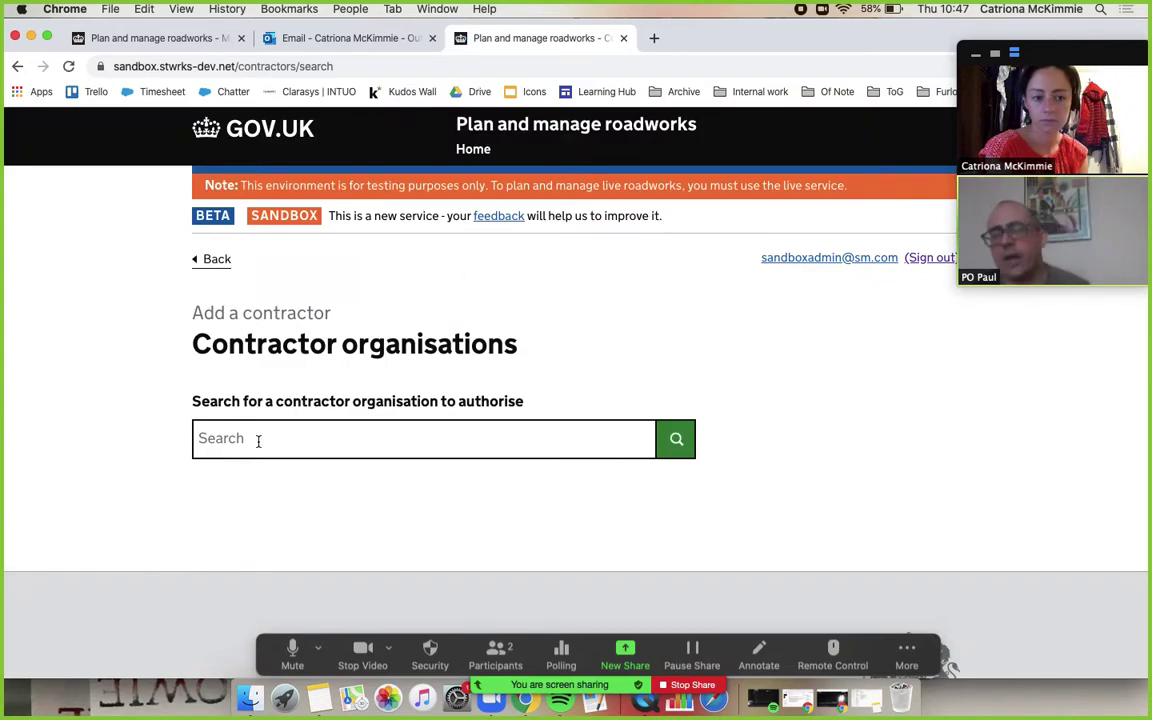
pyautogui.click(258, 441)
pyautogui.write('h')
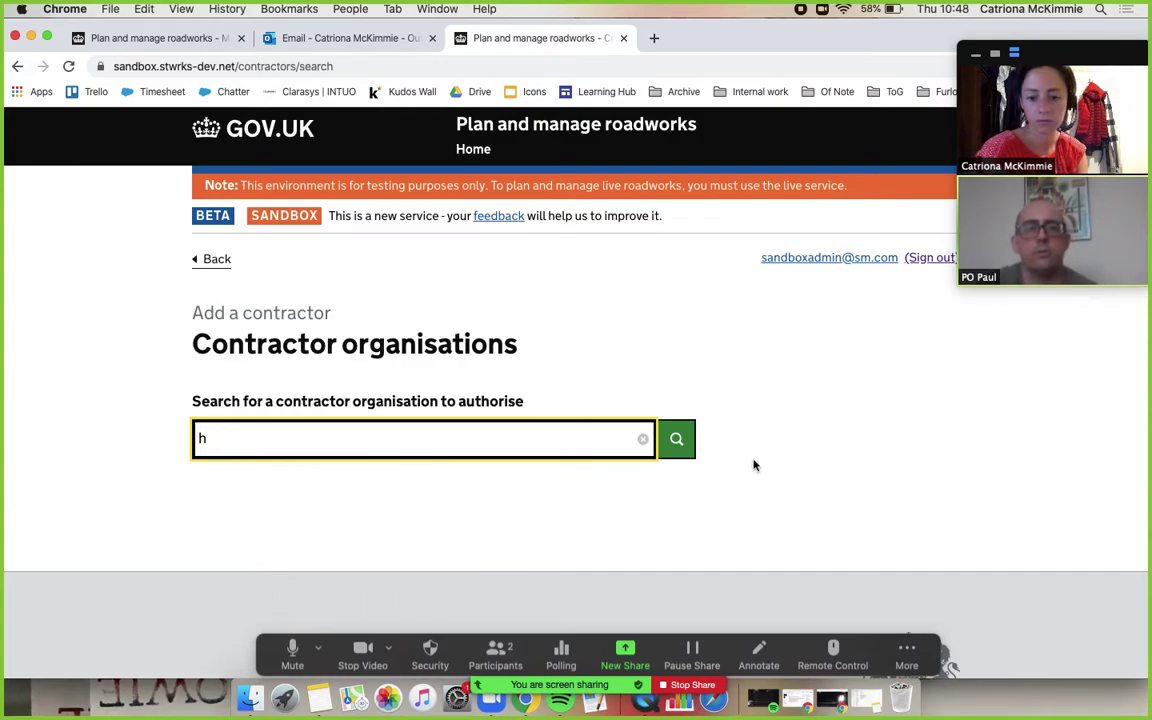
pyautogui.click(660, 440)
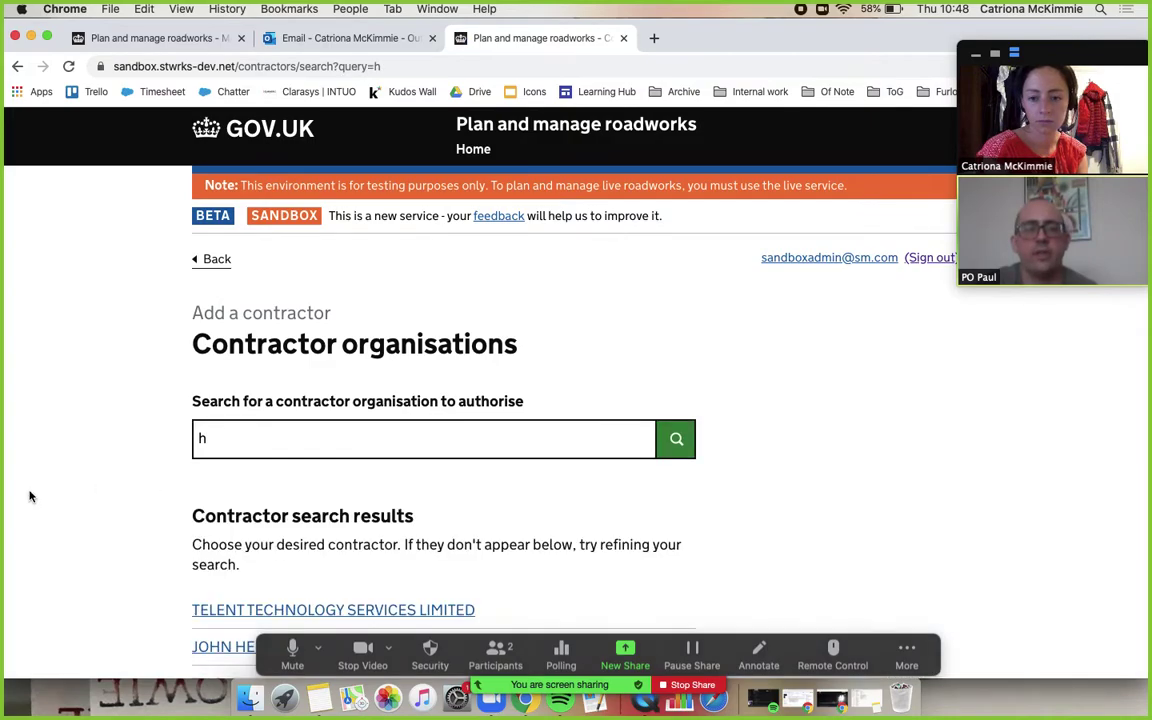
pyautogui.scroll(-3, 30, 497)
pyautogui.scroll(-5, 30, 497)
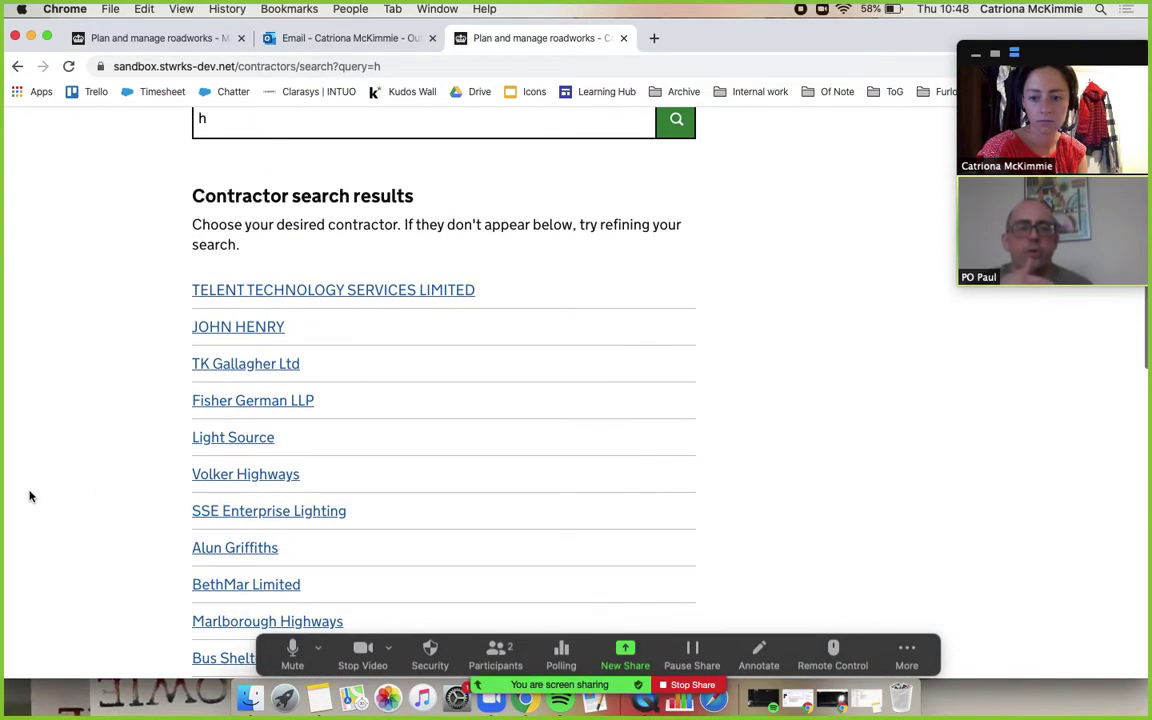
pyautogui.scroll(-8, 30, 497)
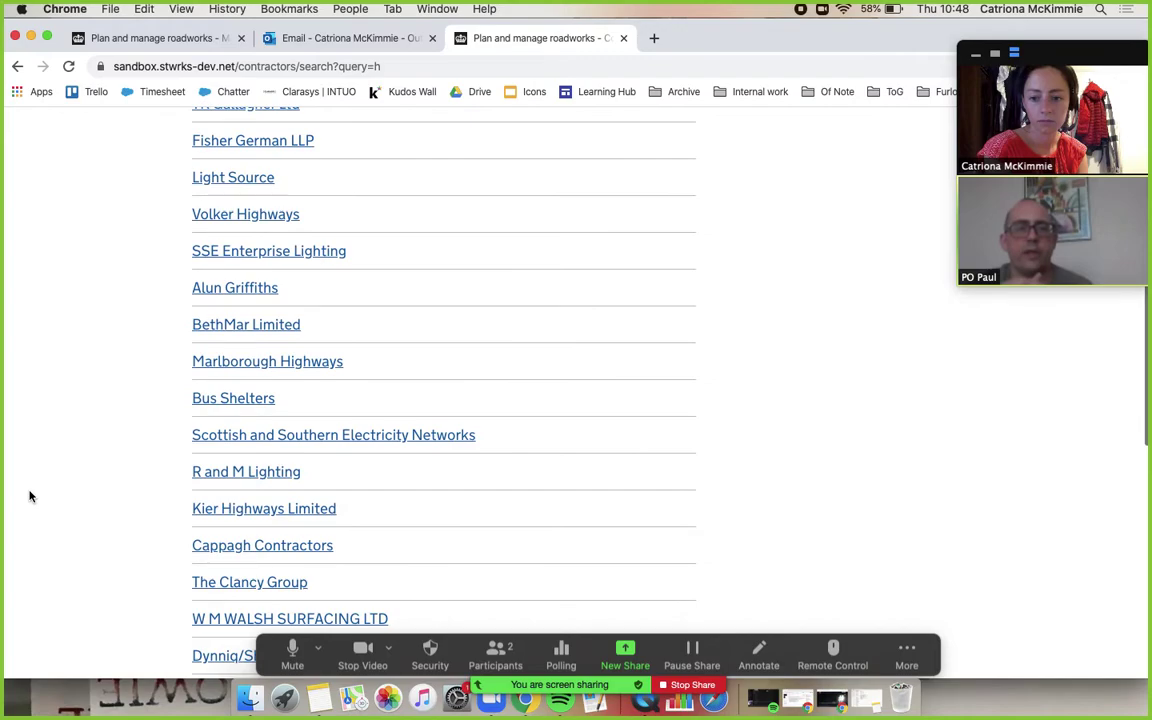
pyautogui.scroll(-3, 30, 497)
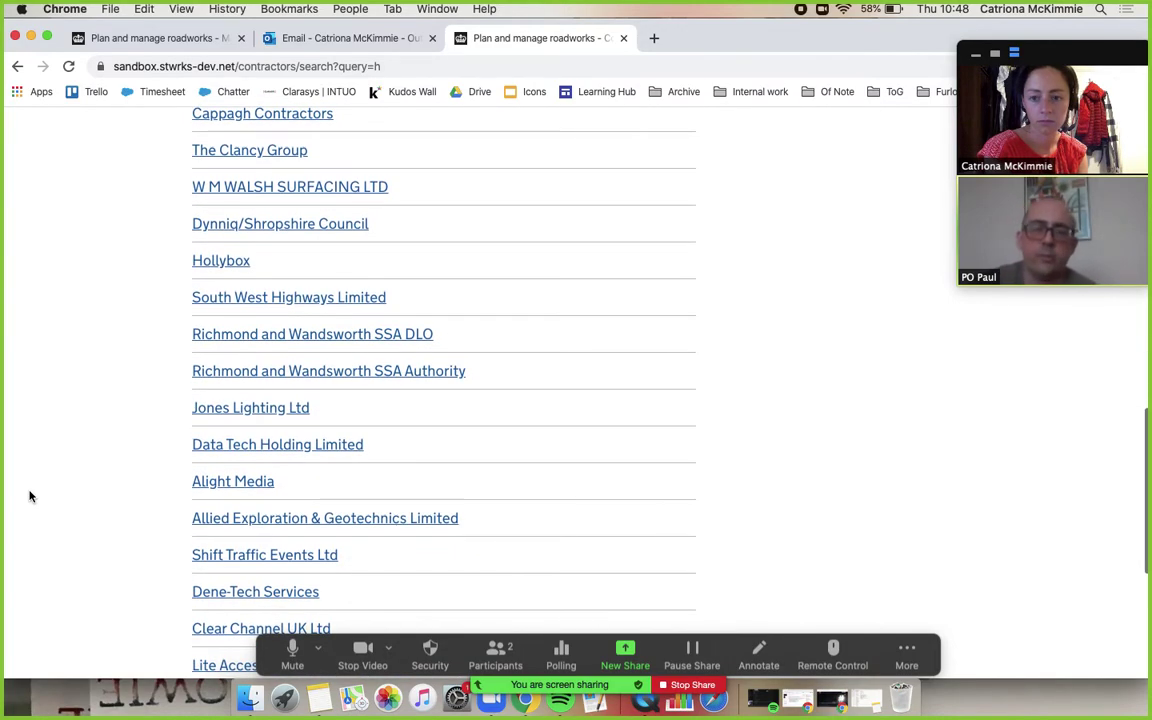
pyautogui.scroll(12, 30, 497)
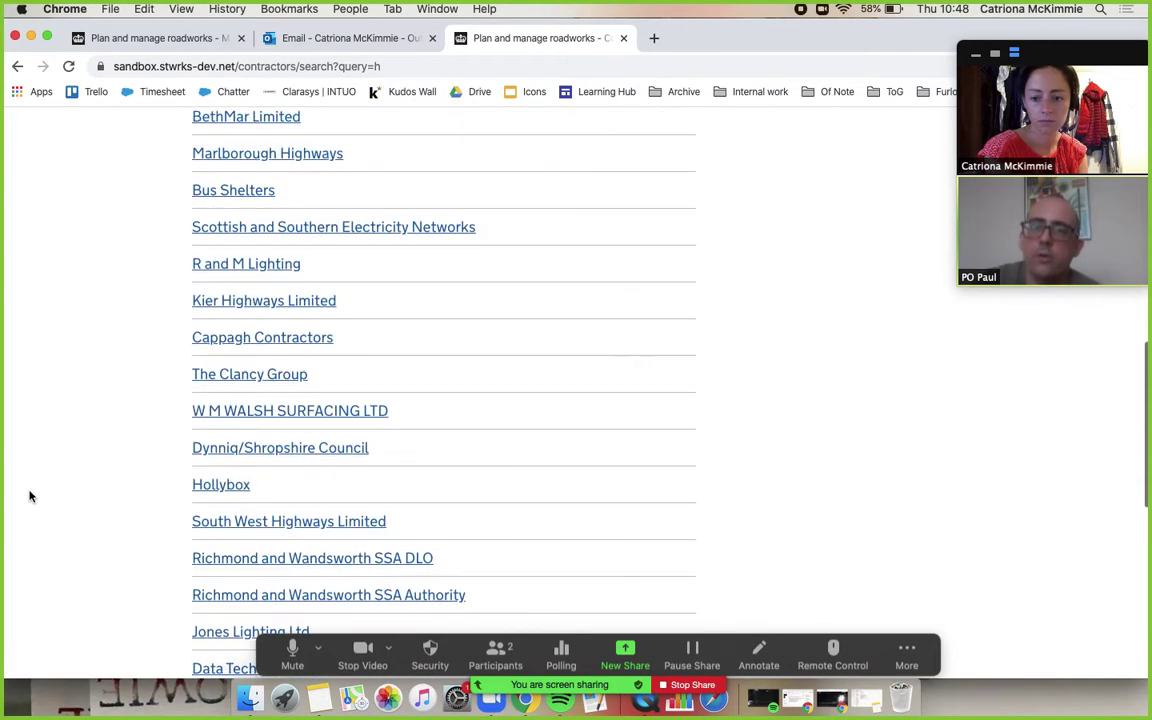
pyautogui.scroll(4, 30, 497)
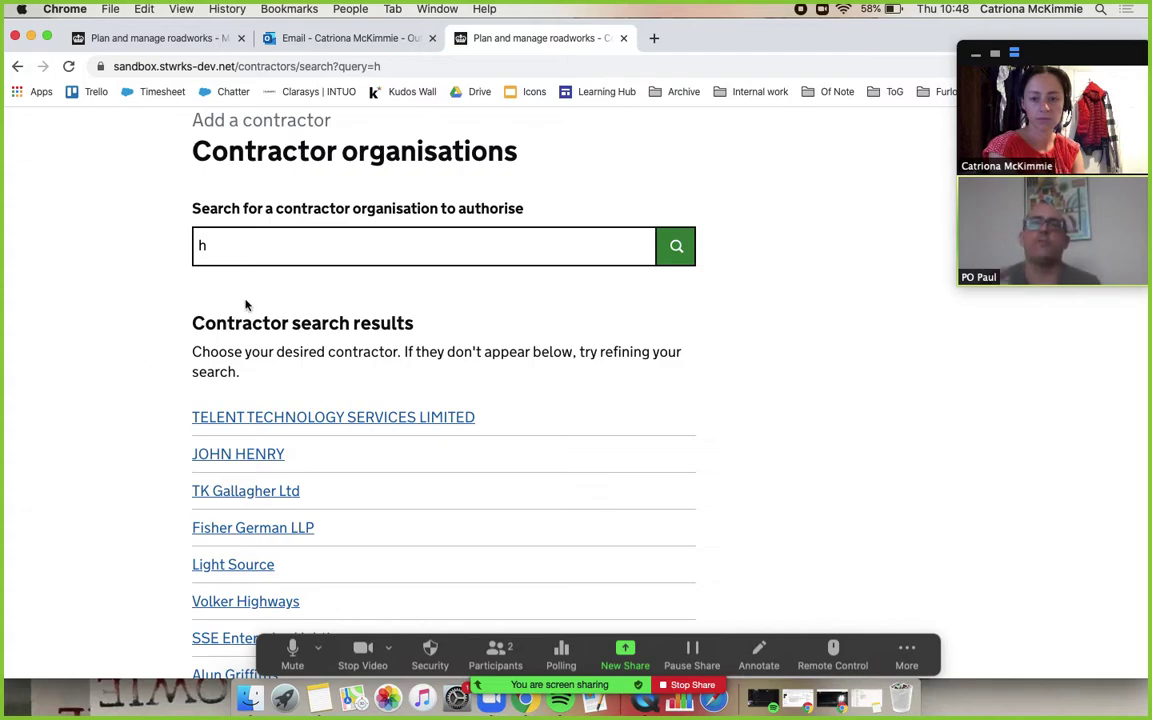
# Search the contractor organisations for 'light source'.
pyautogui.click(277, 259)
pyautogui.press('BackSpace')
pyautogui.write('li')
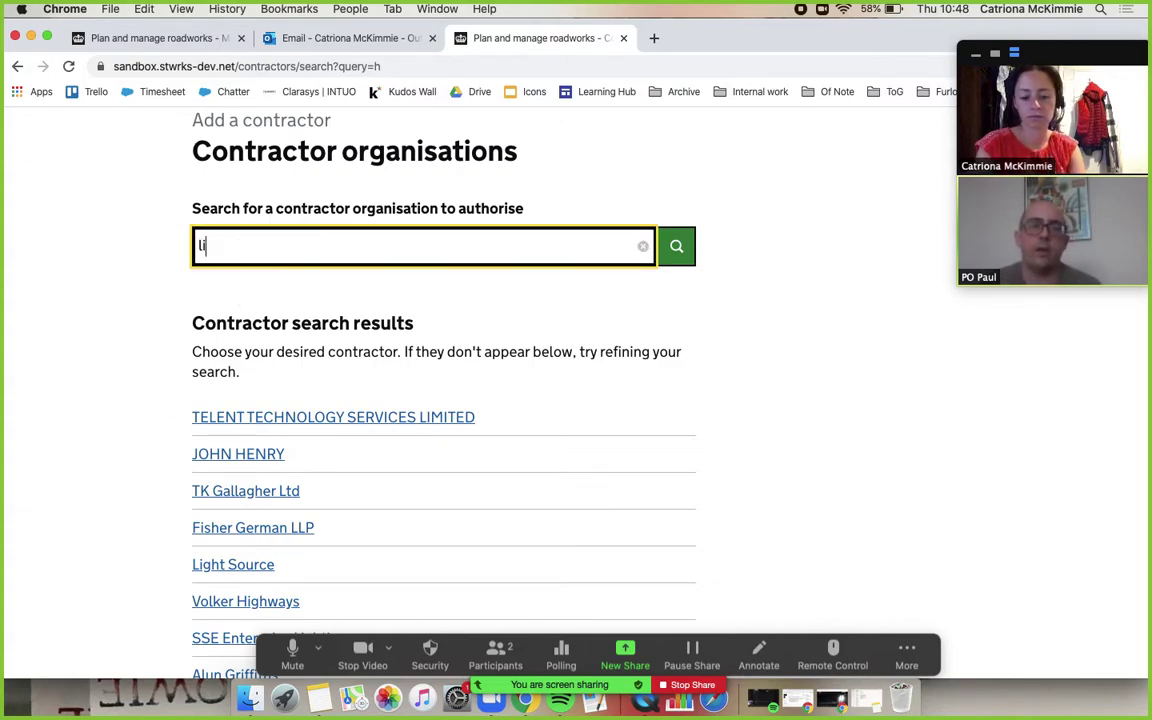
pyautogui.write('ght source')
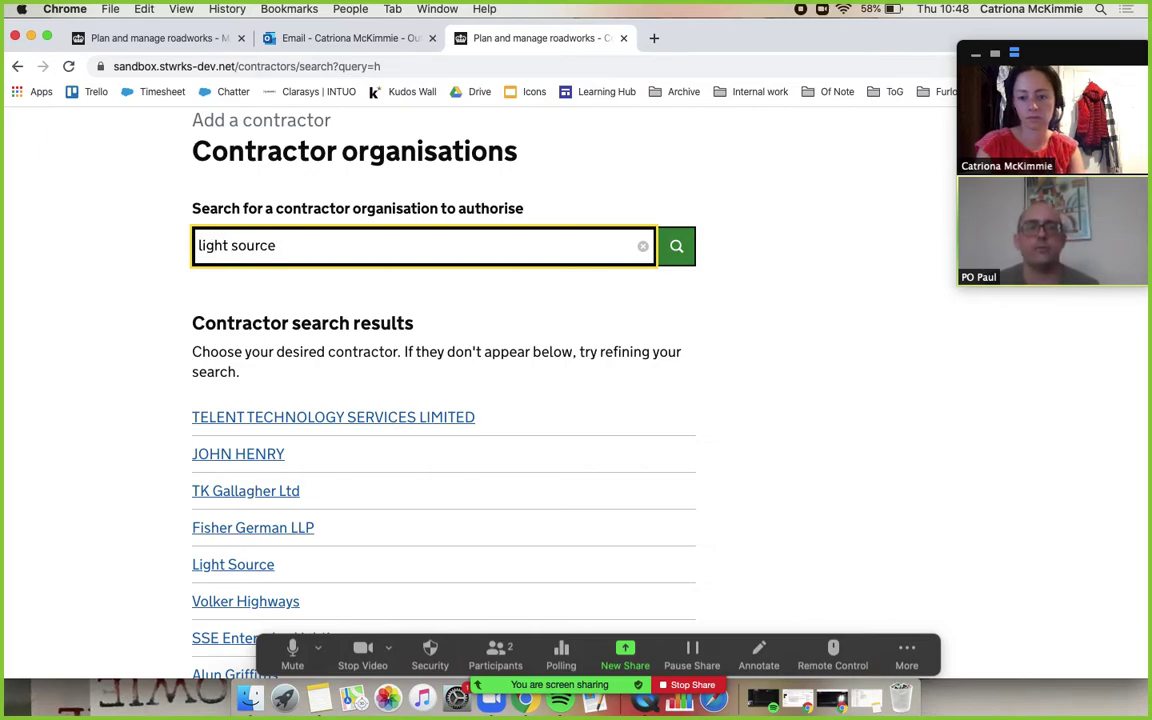
pyautogui.press('Return')
pyautogui.scroll(-2, 141, 494)
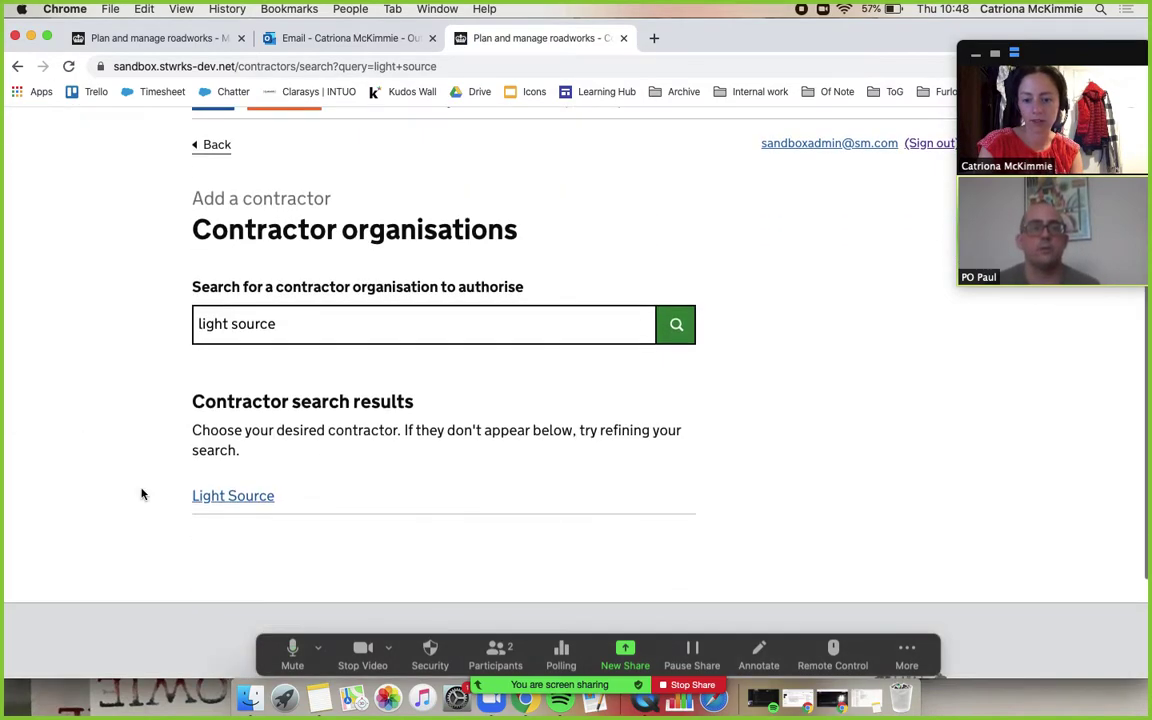
# Narrow the search to 'light' and pick SSE Enterprise Lighting from the five results.
pyautogui.click(377, 321)
pyautogui.press('BackSpace')
pyautogui.press('BackSpace')
pyautogui.press('BackSpace')
pyautogui.press('BackSpace')
pyautogui.press('BackSpace')
pyautogui.press('BackSpace')
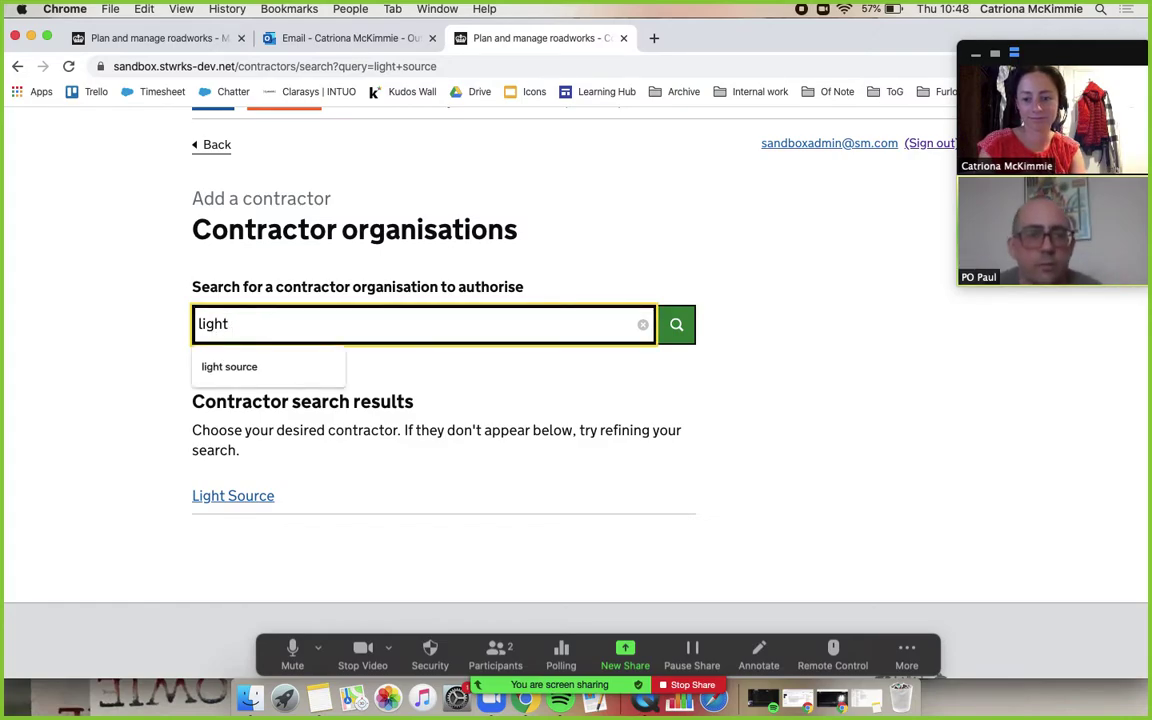
pyautogui.press('Return')
pyautogui.scroll(-3, 3, 497)
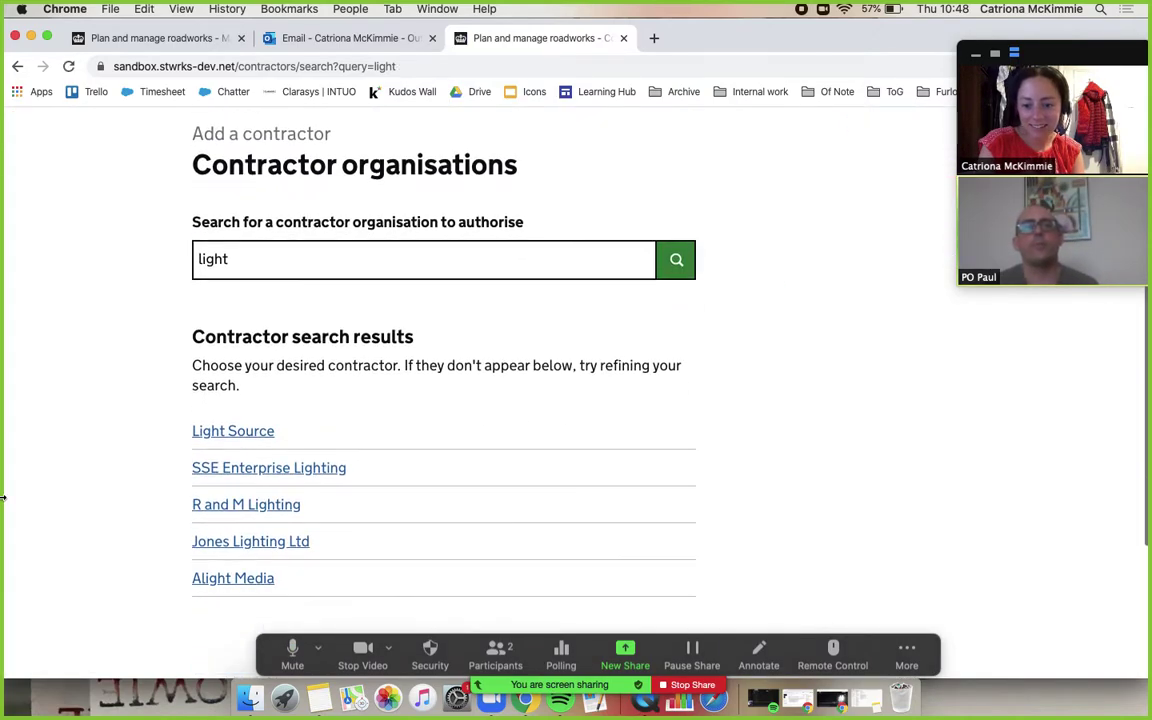
pyautogui.scroll(-1, 3, 497)
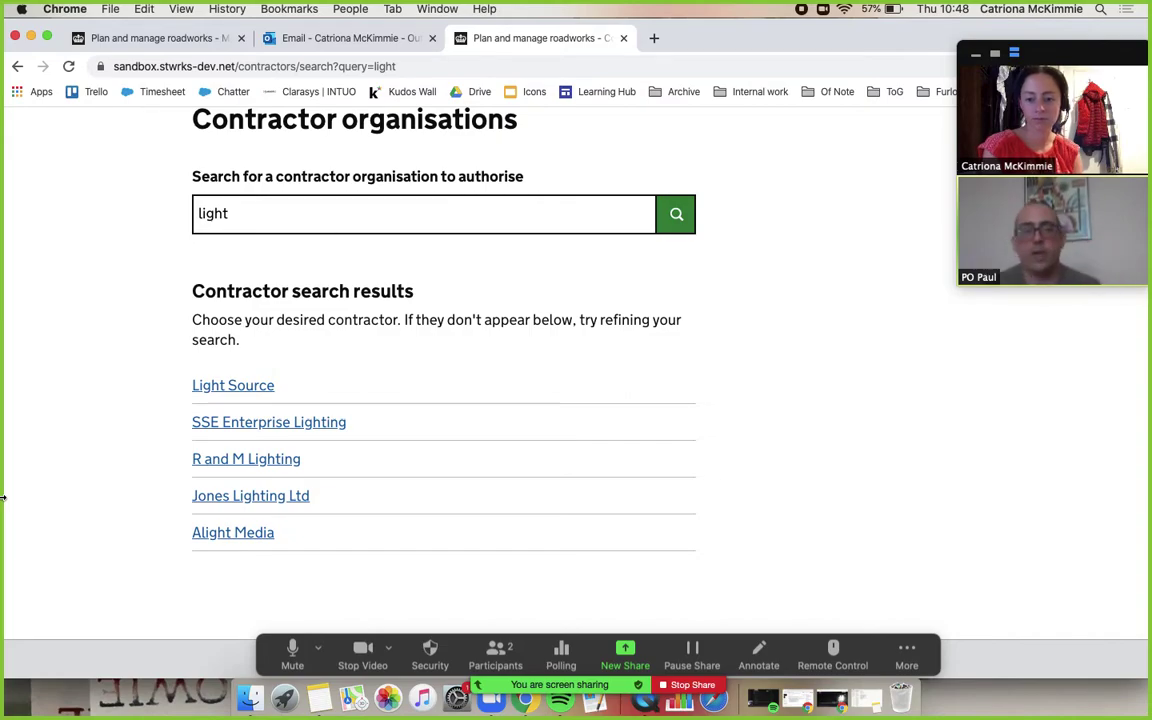
pyautogui.click(282, 424)
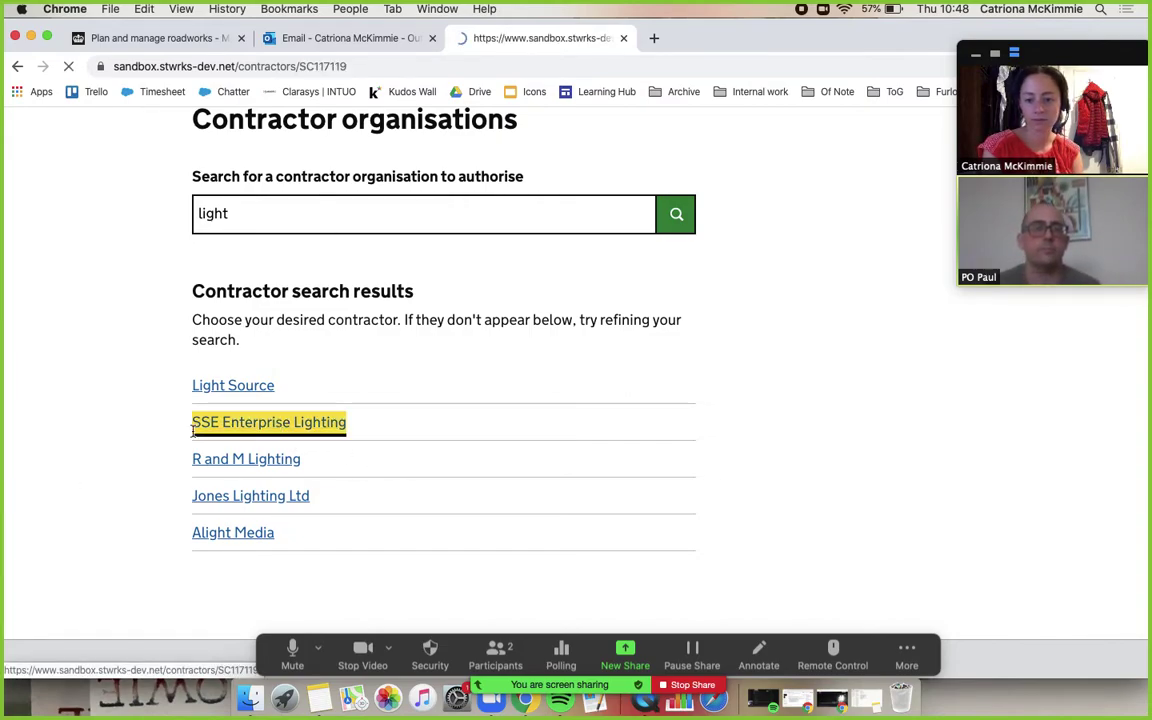
# Add SSE Enterprise Lighting as an authorised contractor and view its details (reference SC117119).
pyautogui.scroll(-3, 64, 485)
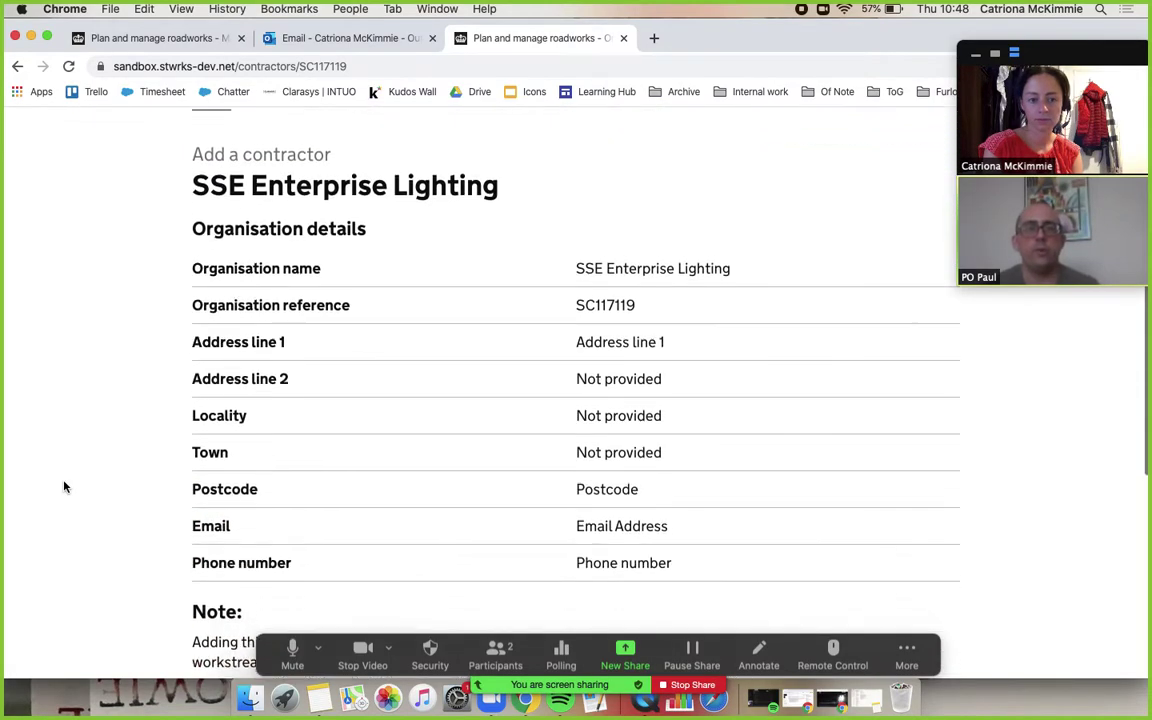
pyautogui.scroll(-3, 64, 487)
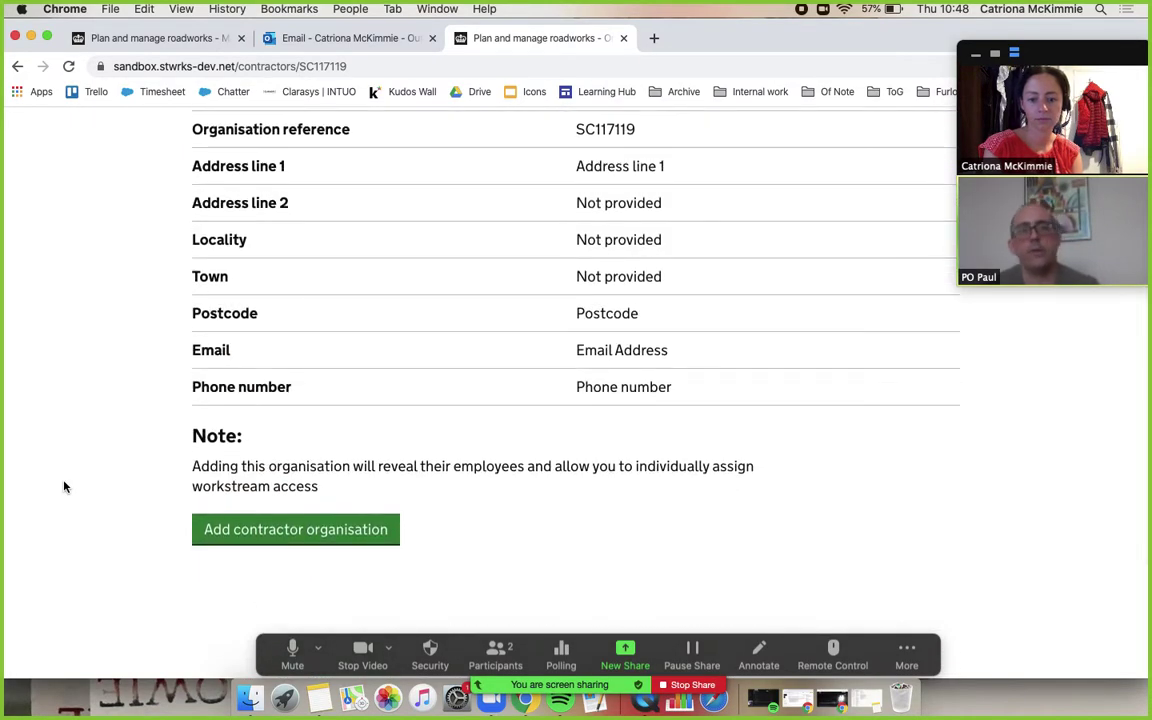
pyautogui.click(289, 534)
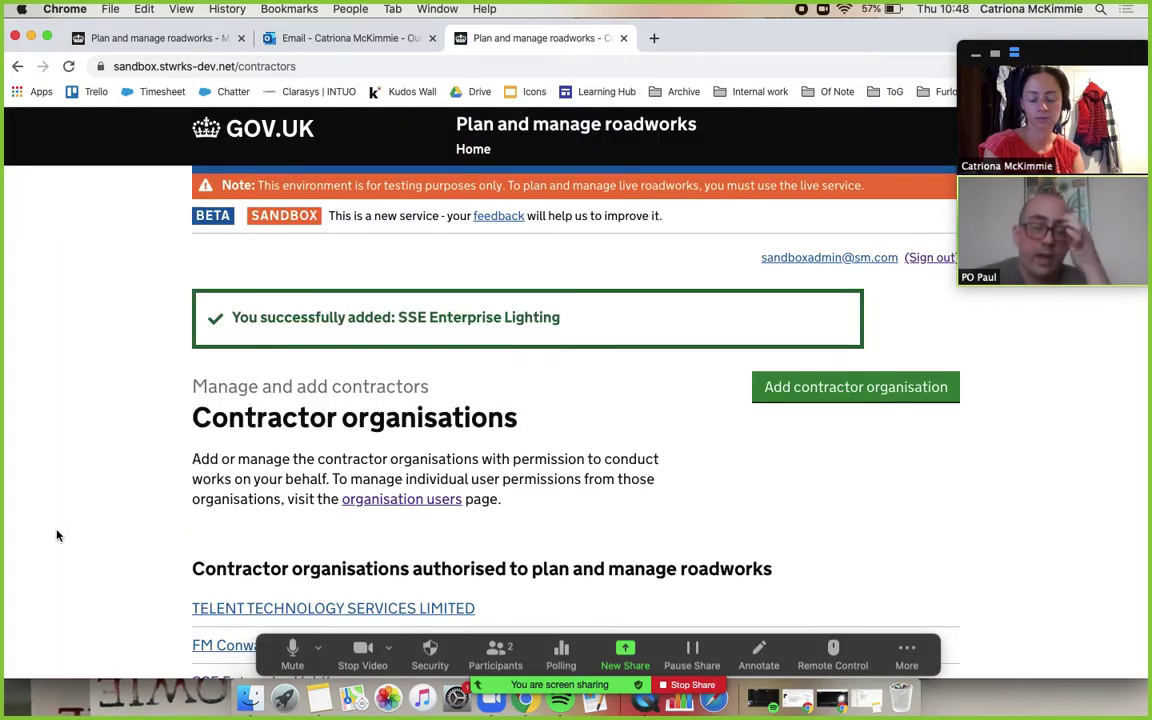
pyautogui.scroll(-5, 57, 536)
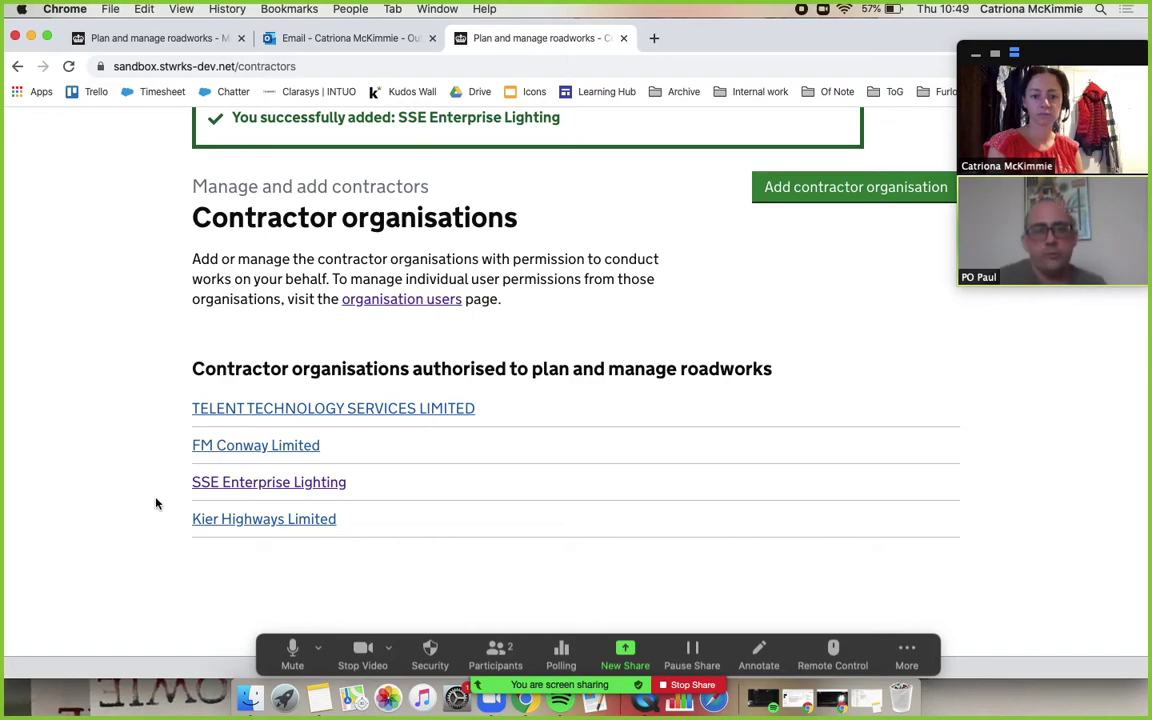
pyautogui.click(253, 484)
# Remove and confirm removal of SSE Enterprise Lighting's contractor access, then select FM Conway Limited.
pyautogui.scroll(-5, 103, 512)
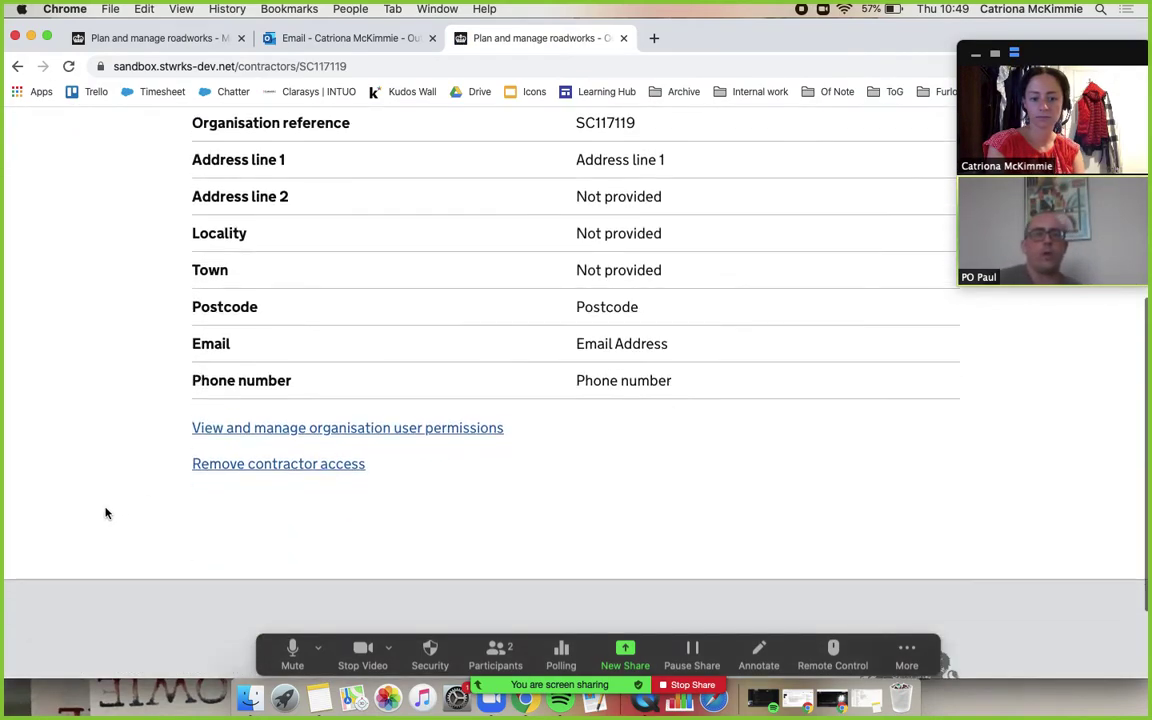
pyautogui.click(249, 440)
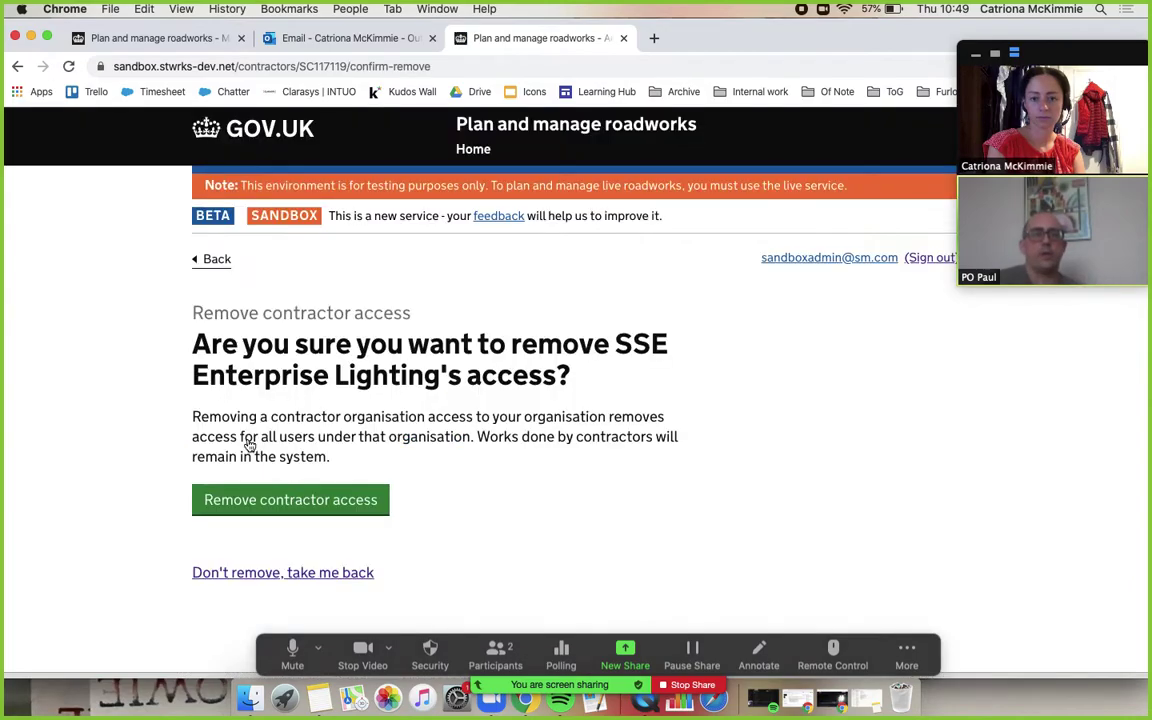
pyautogui.click(264, 508)
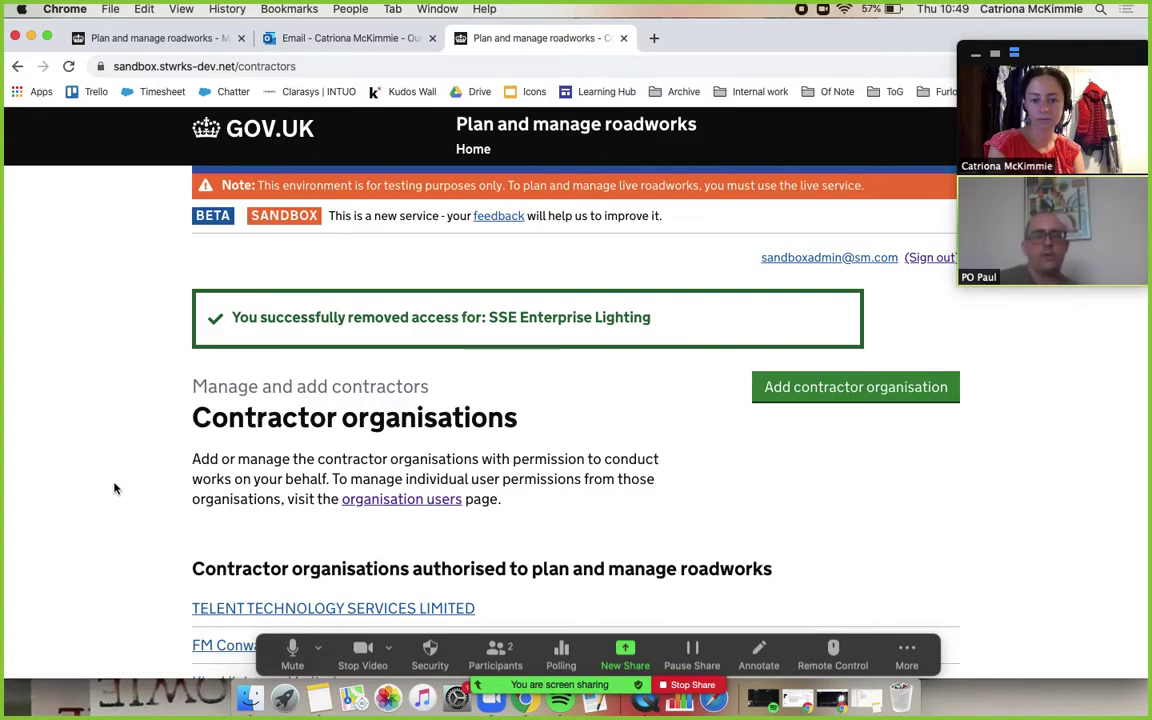
pyautogui.scroll(-2, 115, 488)
pyautogui.click(257, 546)
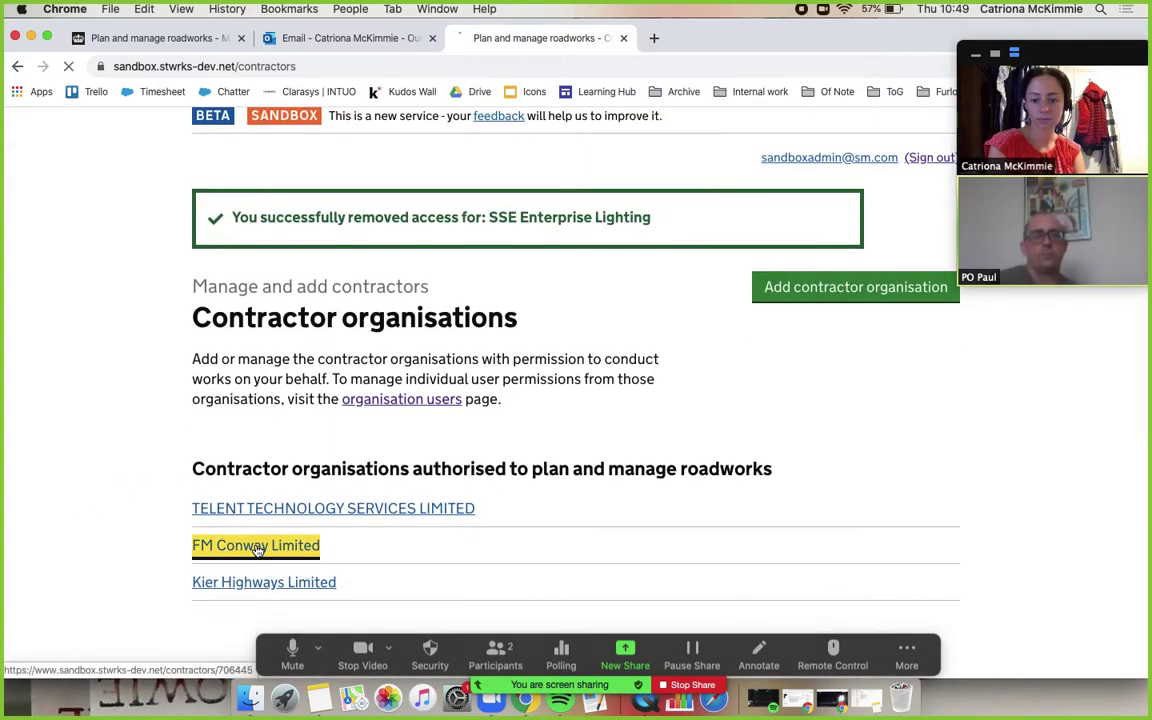
# Review FM Conway Limited's details (reference 706445) and return to the Home dashboard.
pyautogui.scroll(-3, 92, 467)
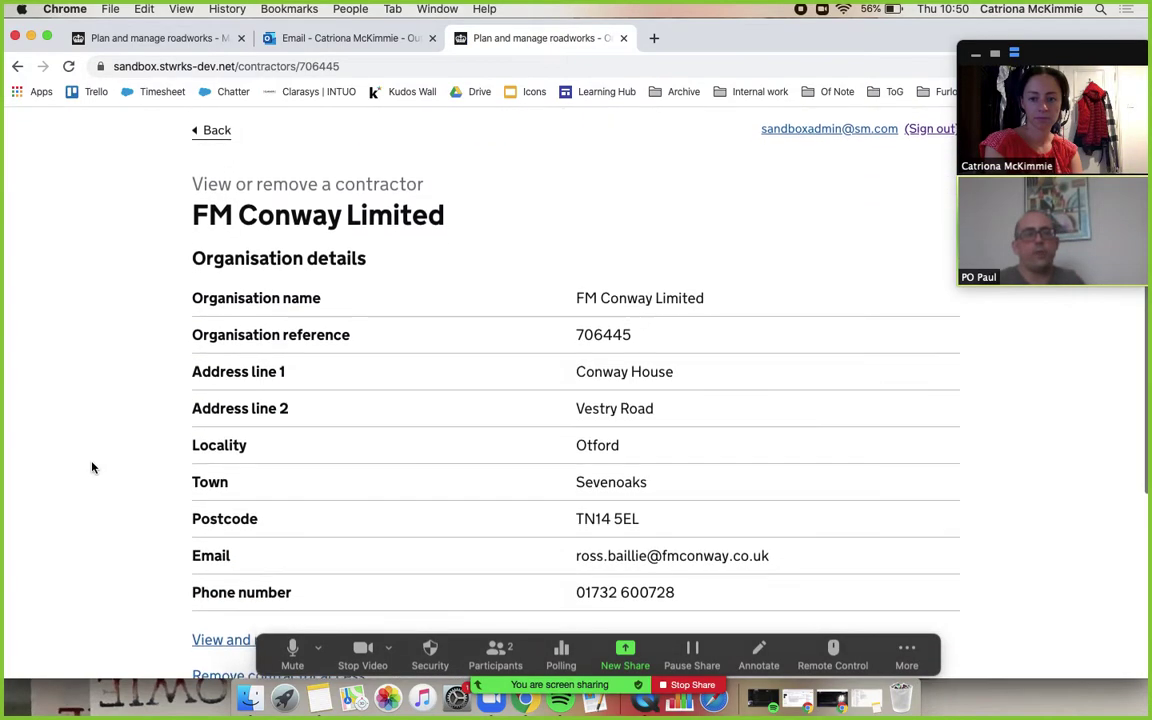
pyautogui.scroll(-3, 92, 467)
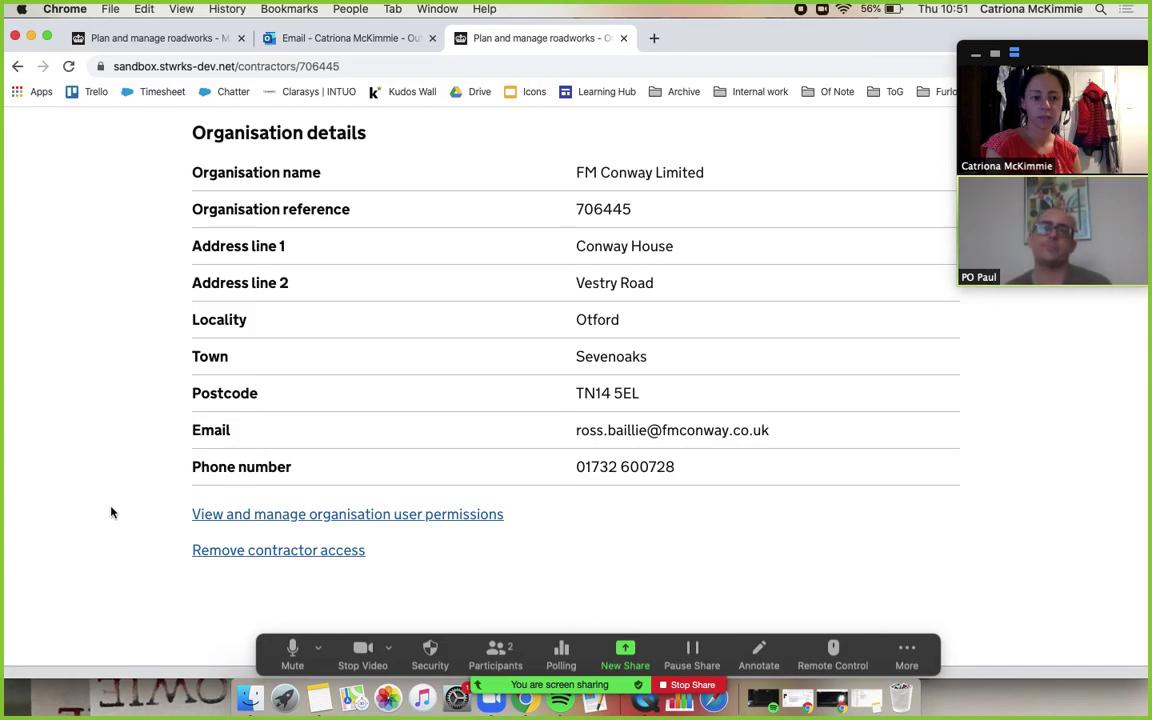
pyautogui.scroll(5, 111, 513)
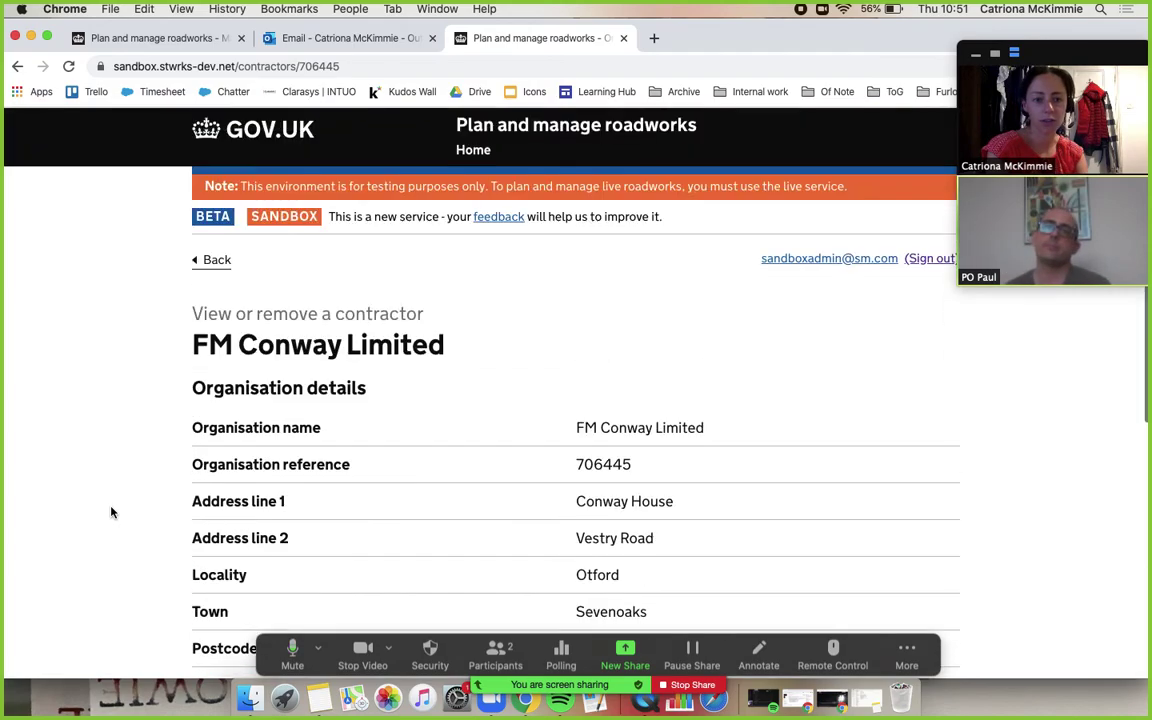
pyautogui.click(473, 149)
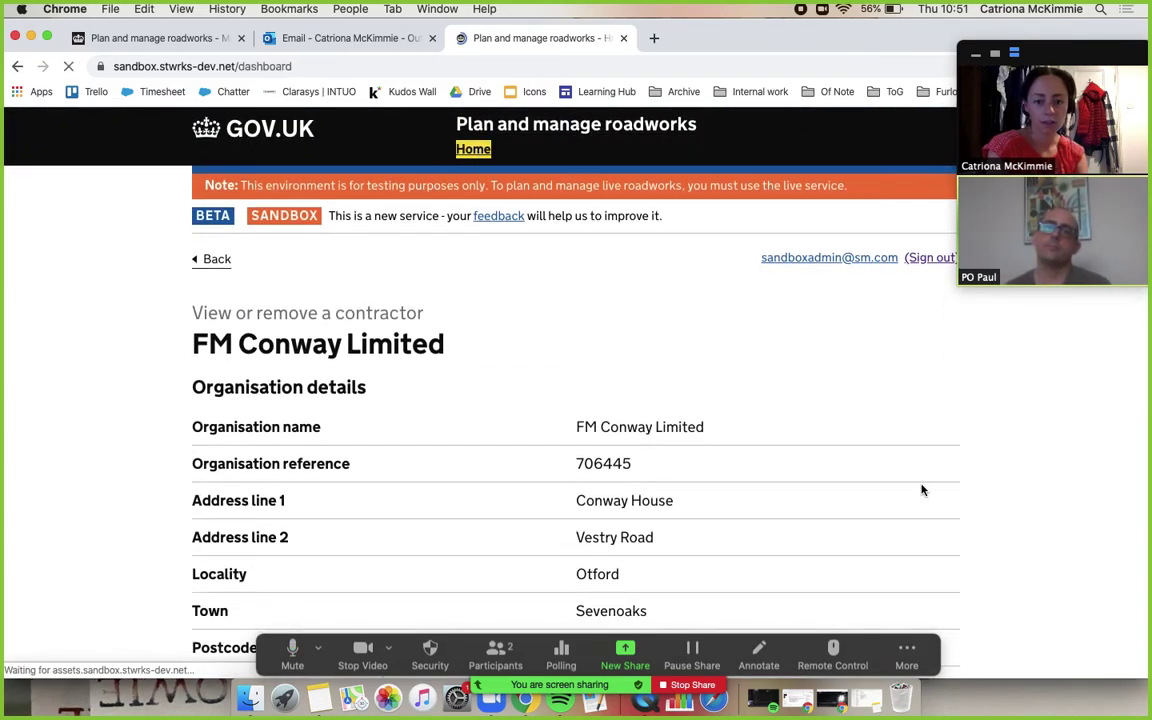